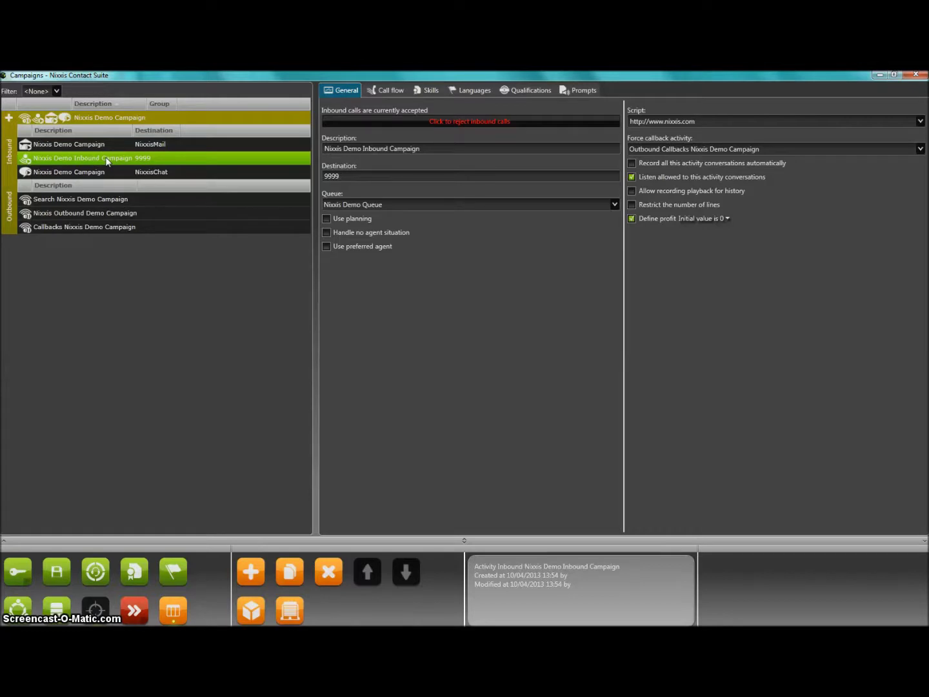
- Set the campaign's call-flow preprocessor to Default IVR and open its configuration
left_click(395, 92)
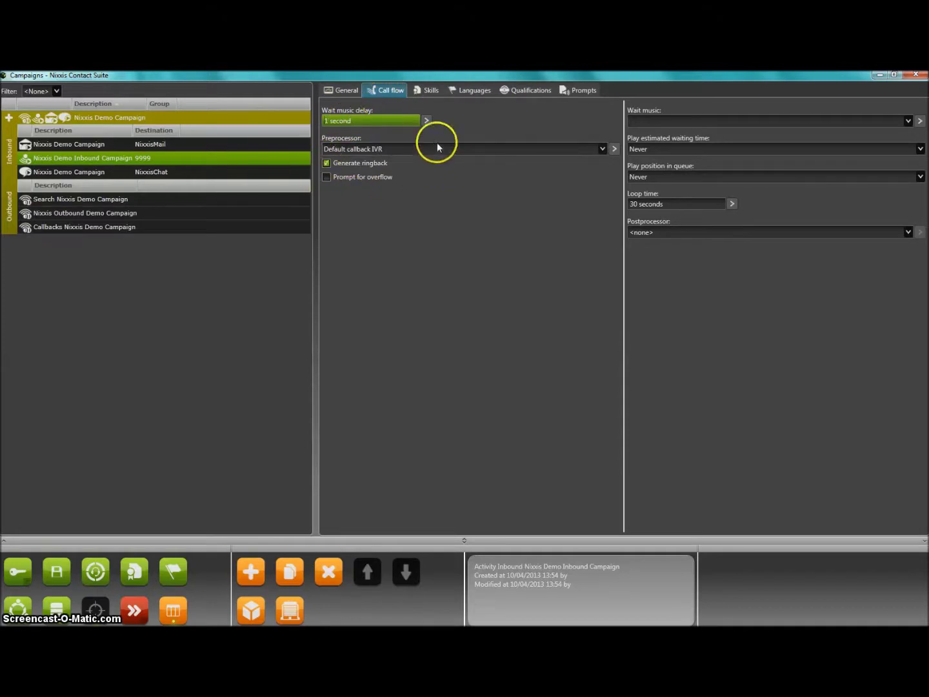
left_click(603, 150)
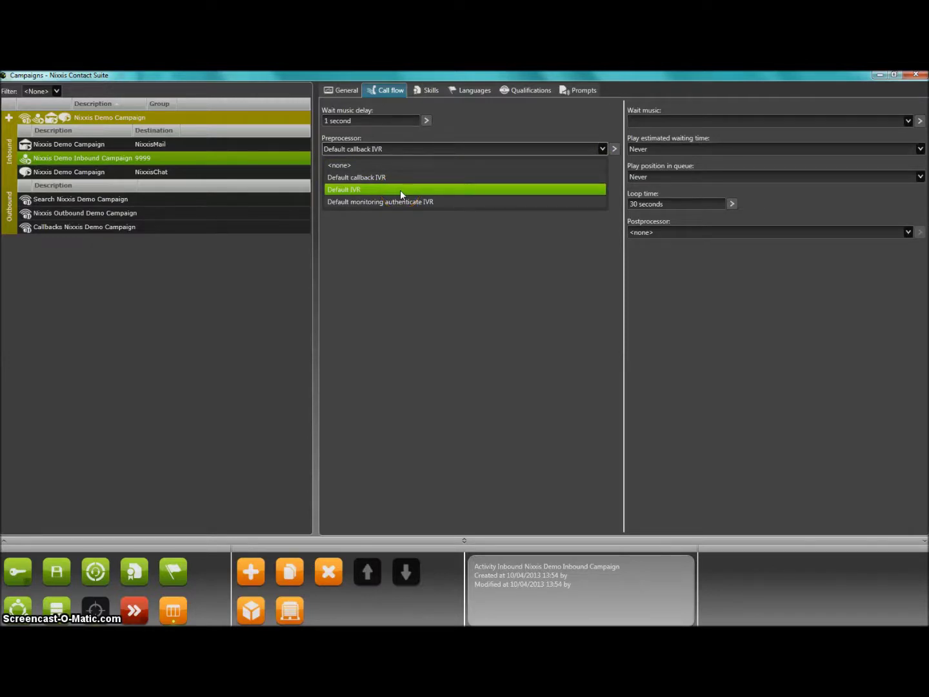
left_click(400, 190)
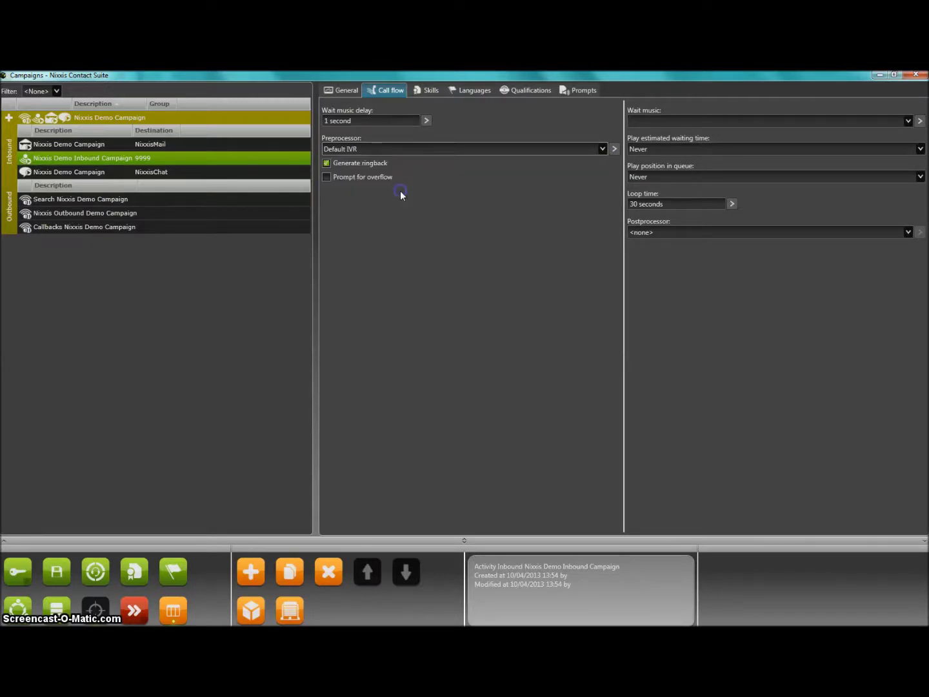
left_click(613, 149)
left_click(613, 150)
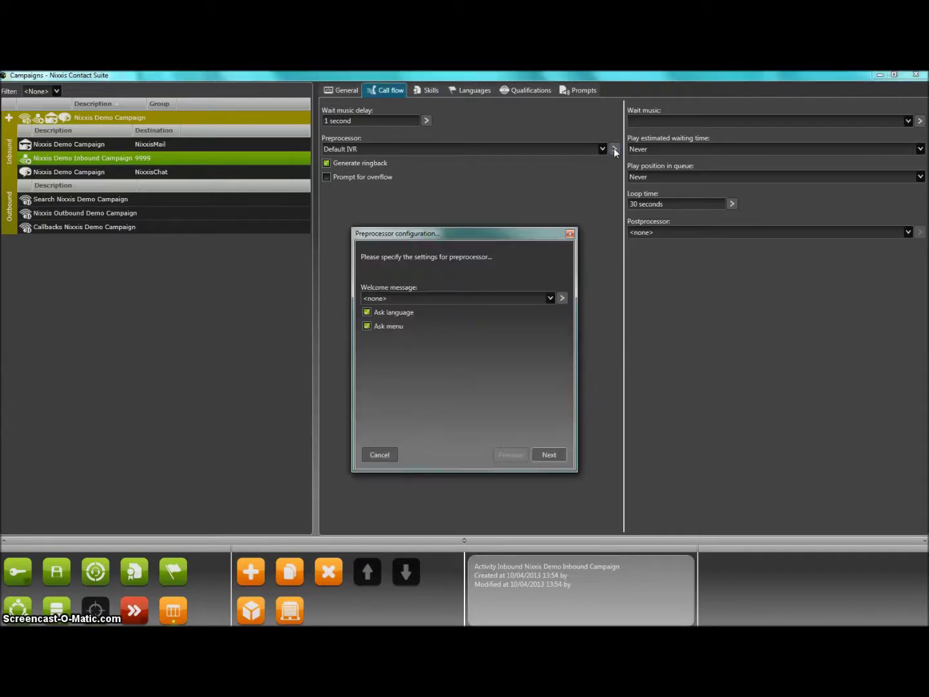
- Use Generic Welcome Message.wav as welcome message, keeping Ask language and Ask menu enabled
left_click(367, 315)
left_click(550, 300)
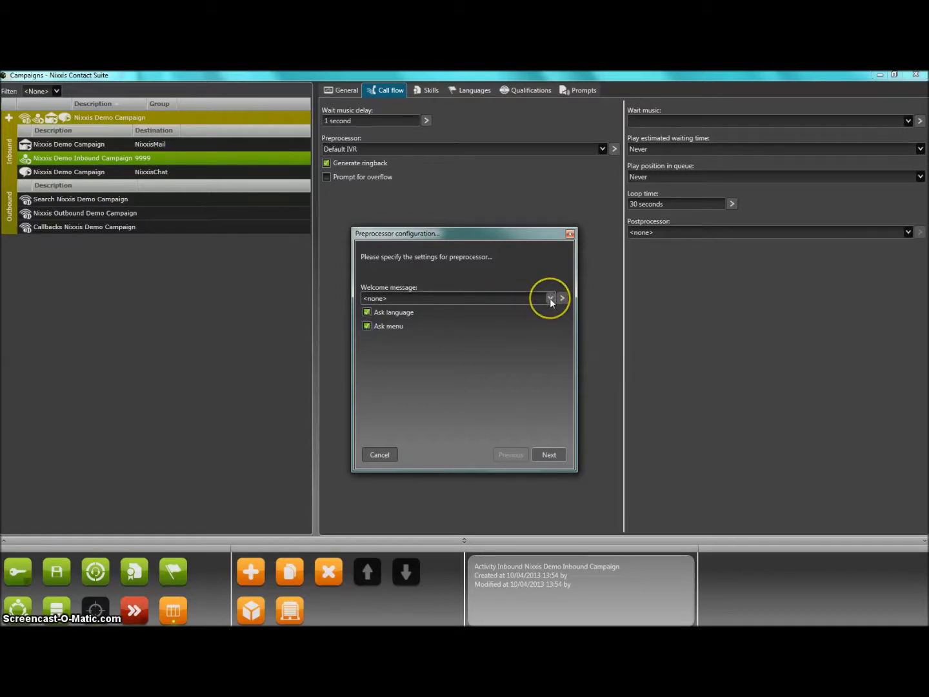
left_click(549, 299)
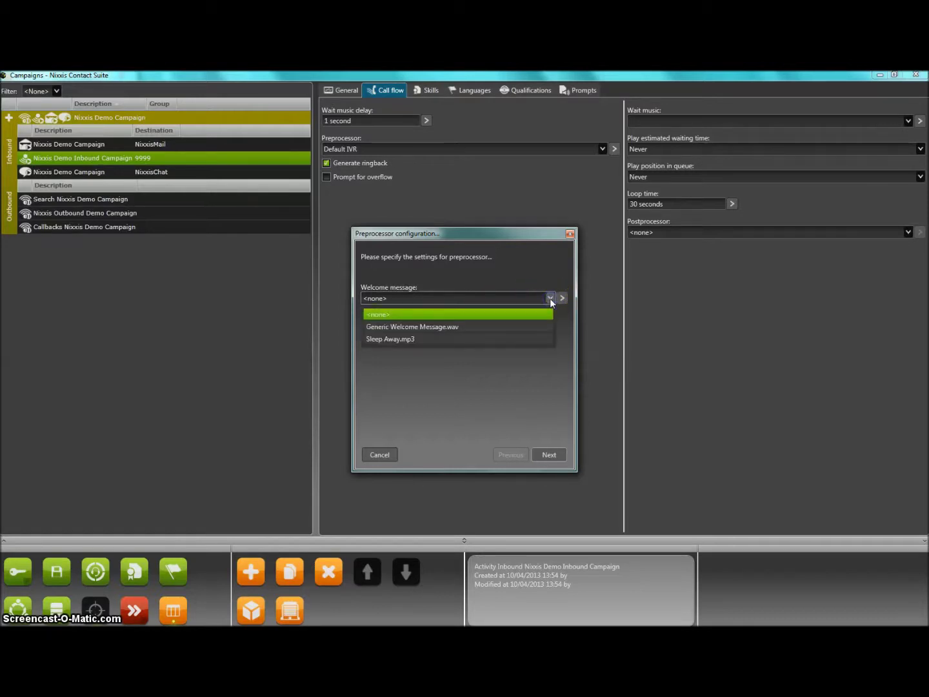
left_click(422, 327)
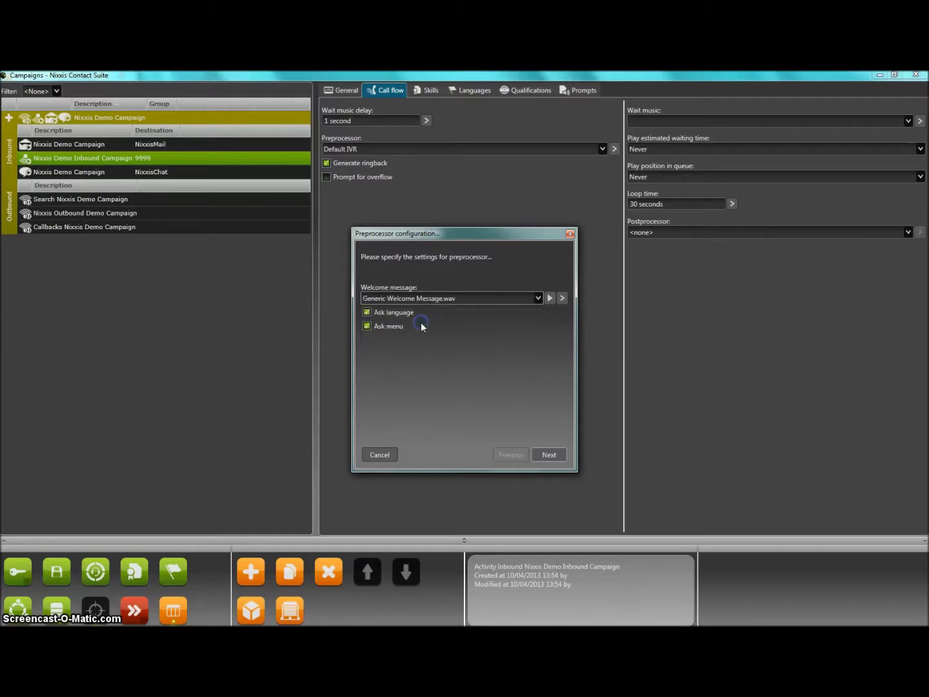
left_click(549, 455)
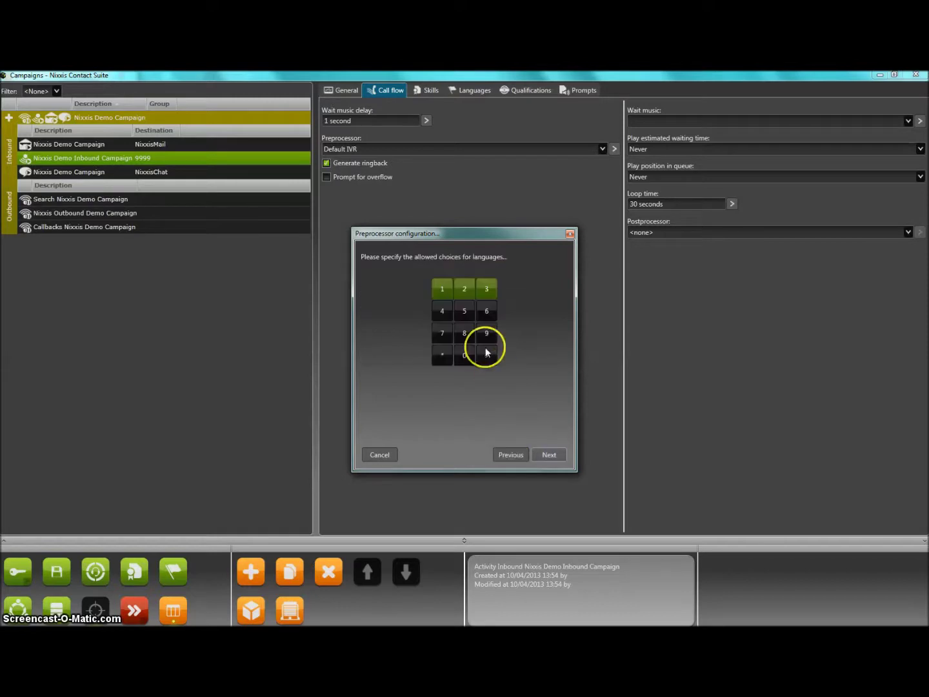
- Allow keypad keys 1, 2 and 3 as the language choices
left_click(453, 293)
left_click(463, 289)
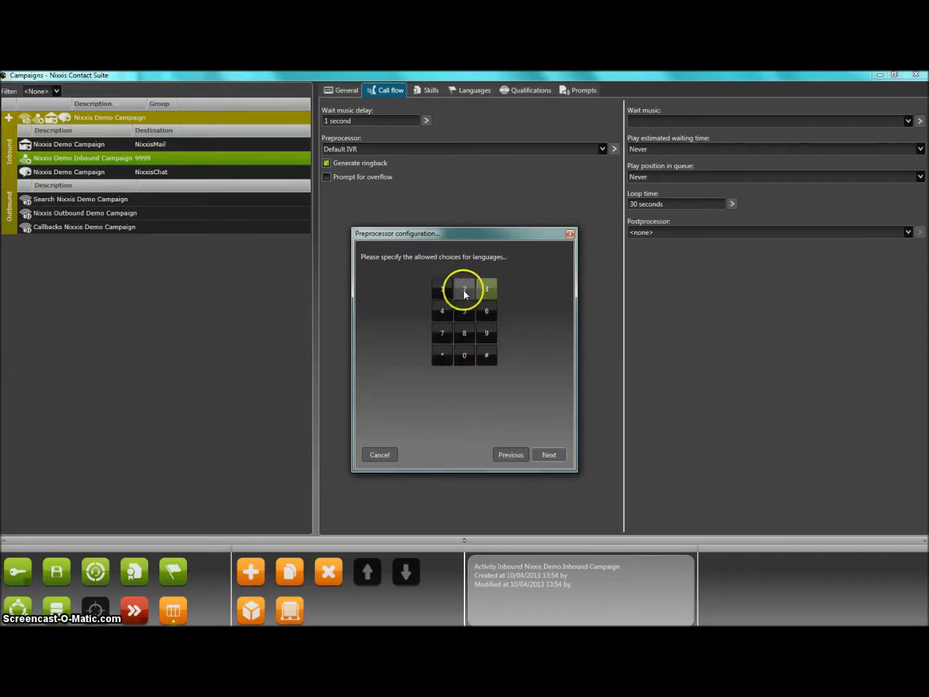
left_click(441, 290)
left_click(538, 456)
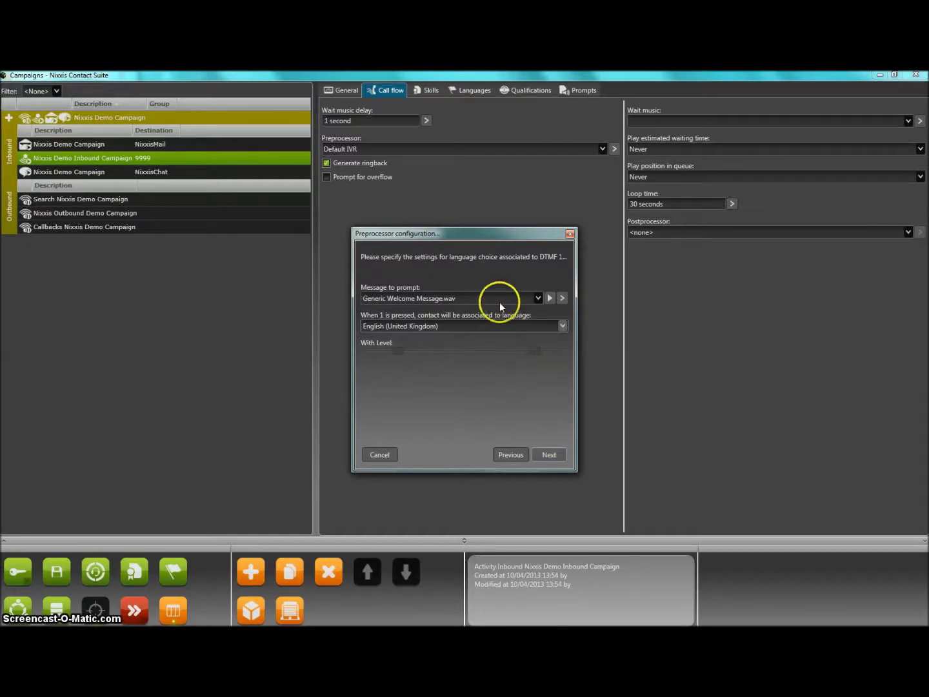
- Map key 1 to English (United Kingdom) and key 2 to German (Germany)
left_click(453, 327)
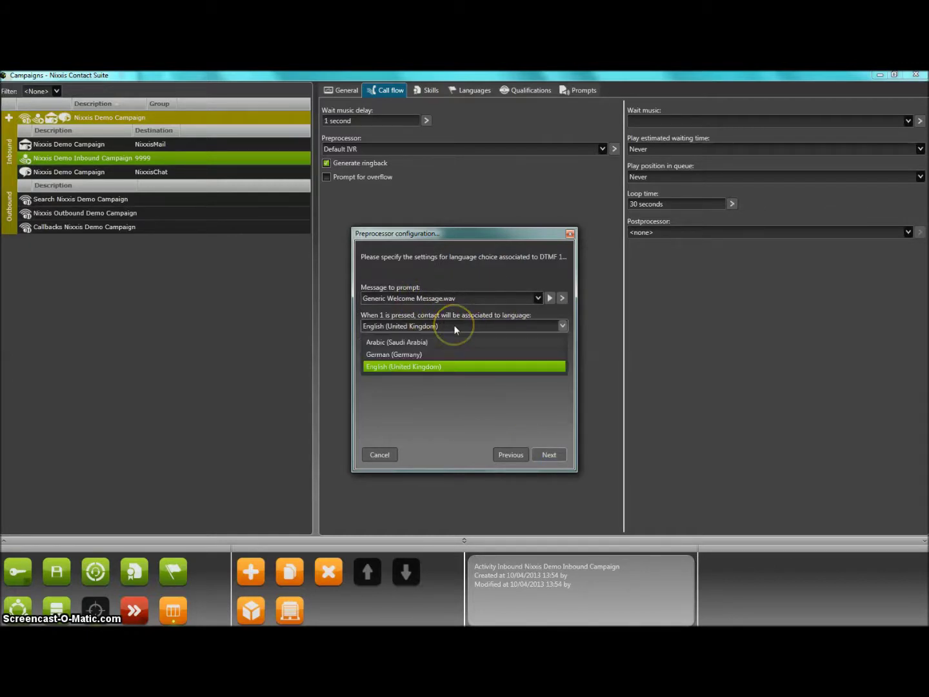
left_click(455, 328)
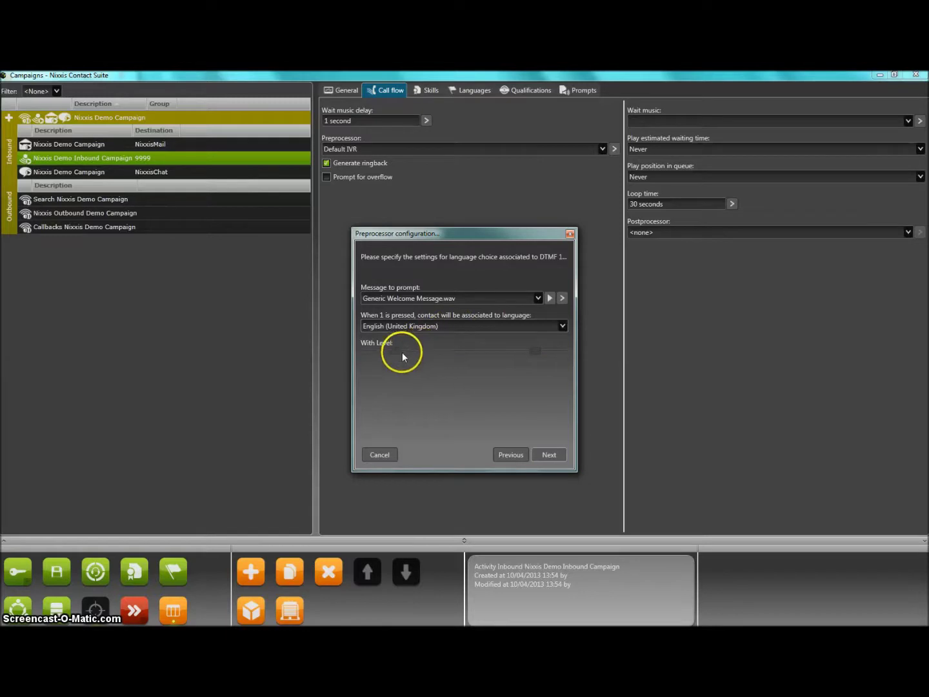
left_click(551, 456)
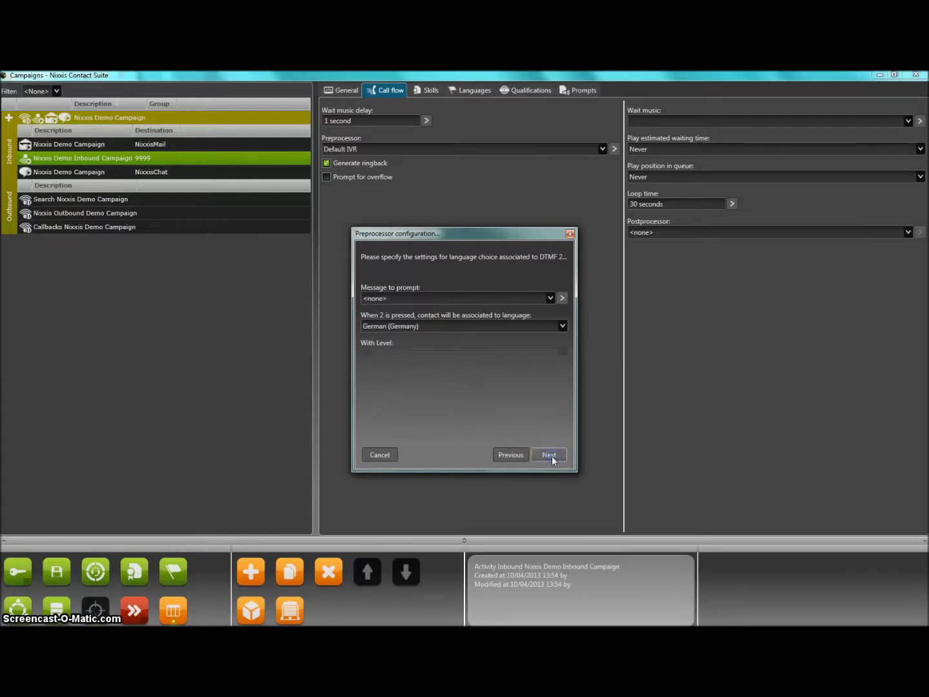
left_click(456, 324)
left_click(456, 324)
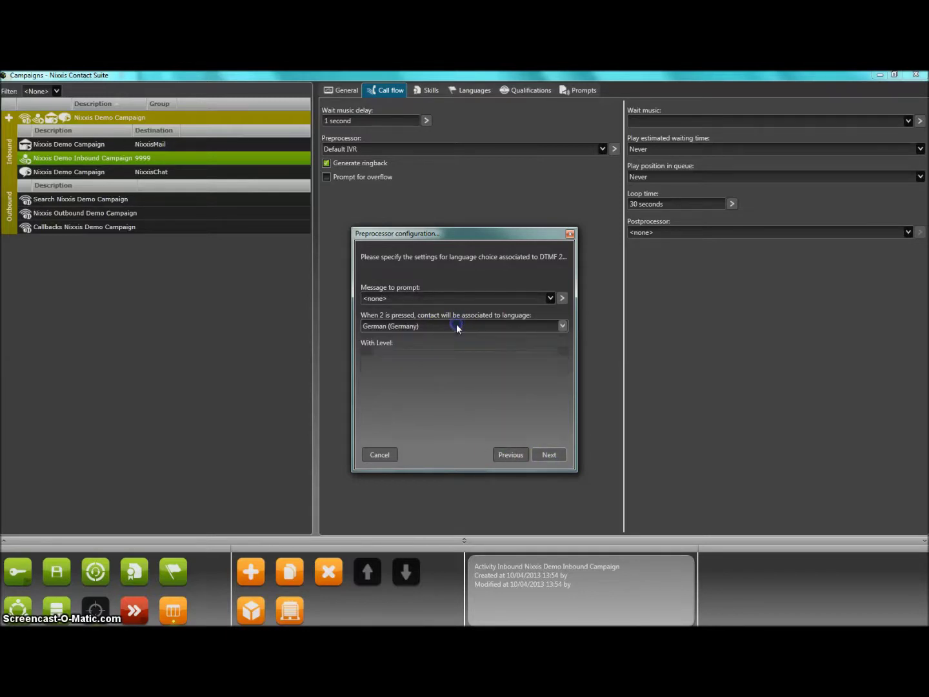
- Map key 3 to Arabic (Saudi Arabia) with no prompt, levels about 17 to 20
left_click(548, 455)
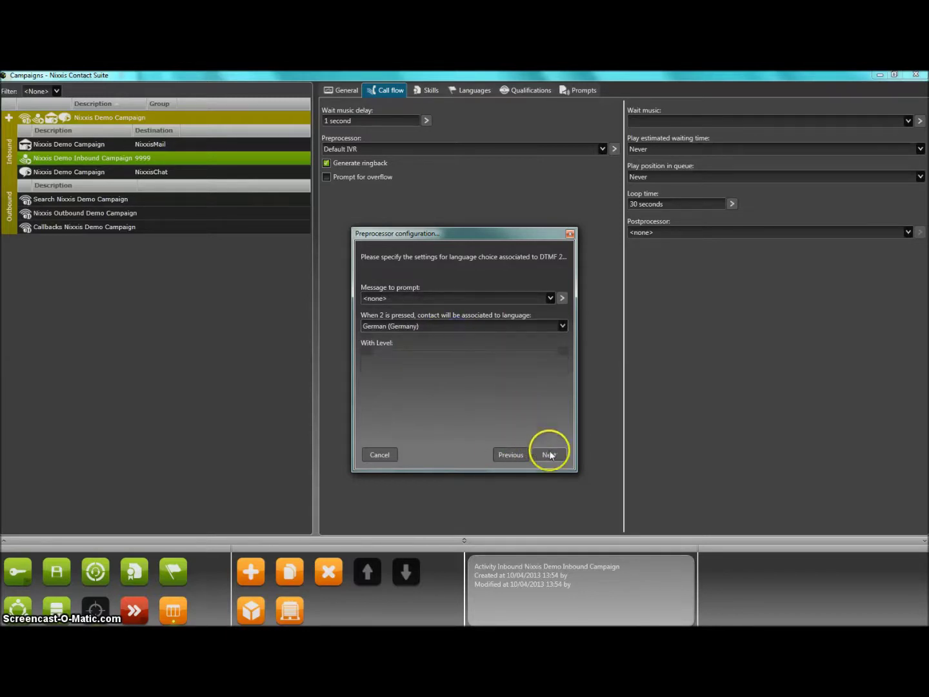
left_click(464, 326)
left_click(456, 340)
left_click_drag(368, 352, 514, 354)
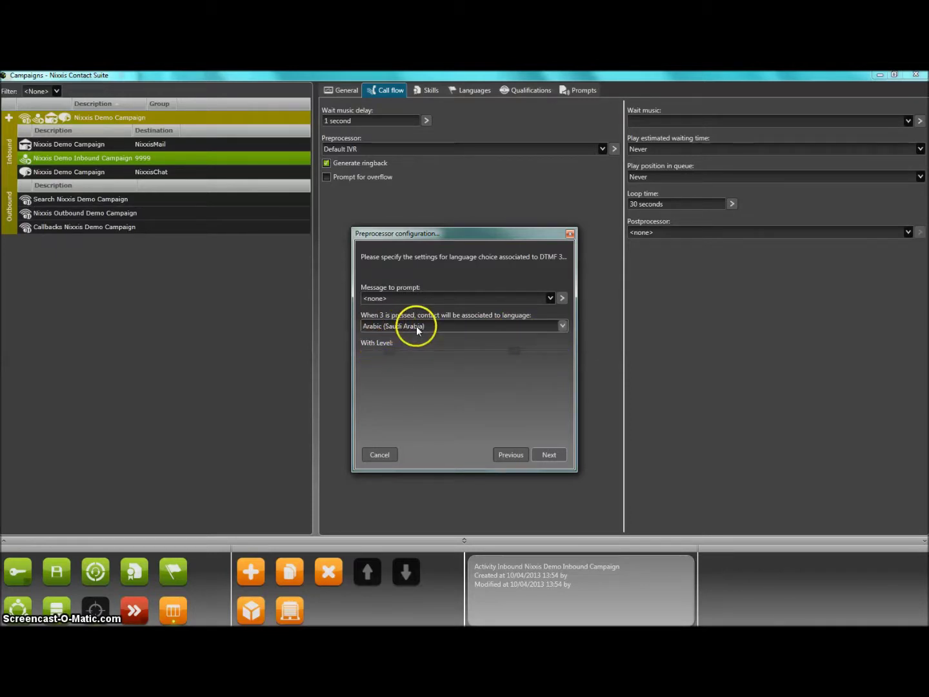
left_click(423, 300)
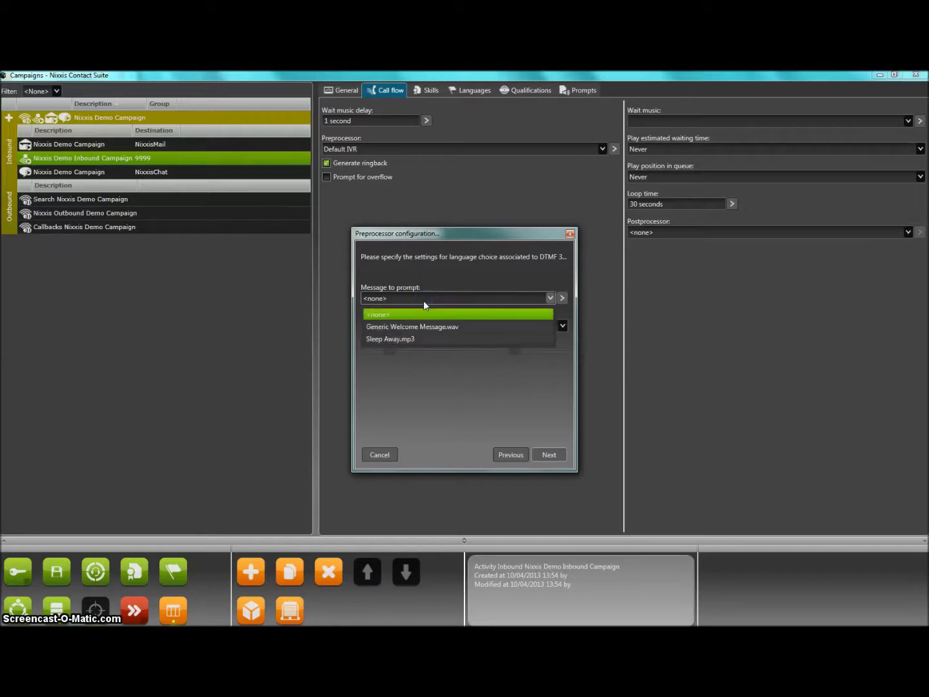
left_click(424, 305)
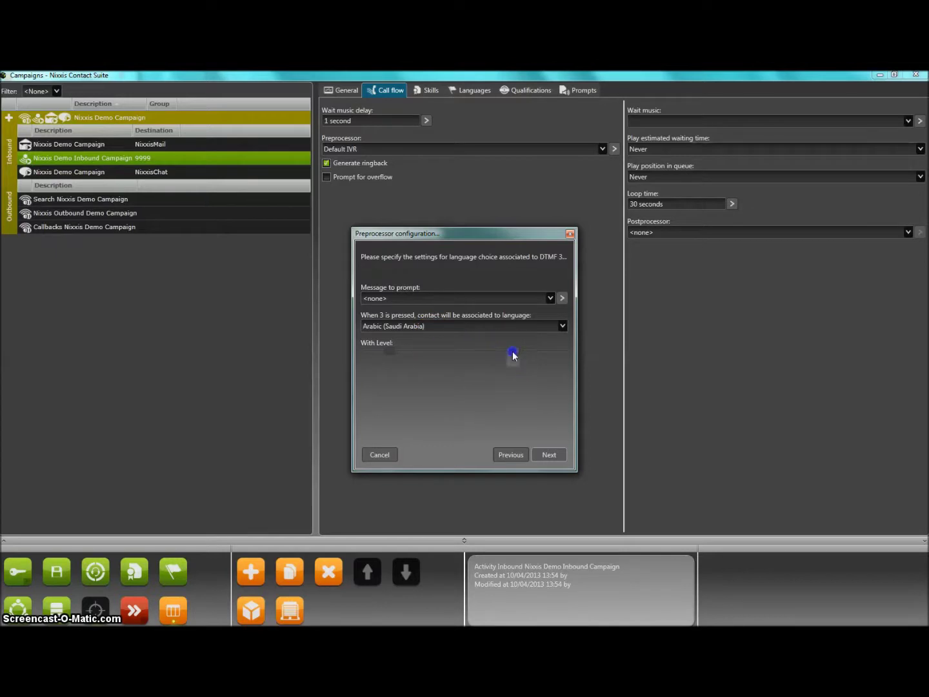
left_click_drag(512, 351, 525, 354)
left_click_drag(391, 351, 410, 352)
left_click(549, 455)
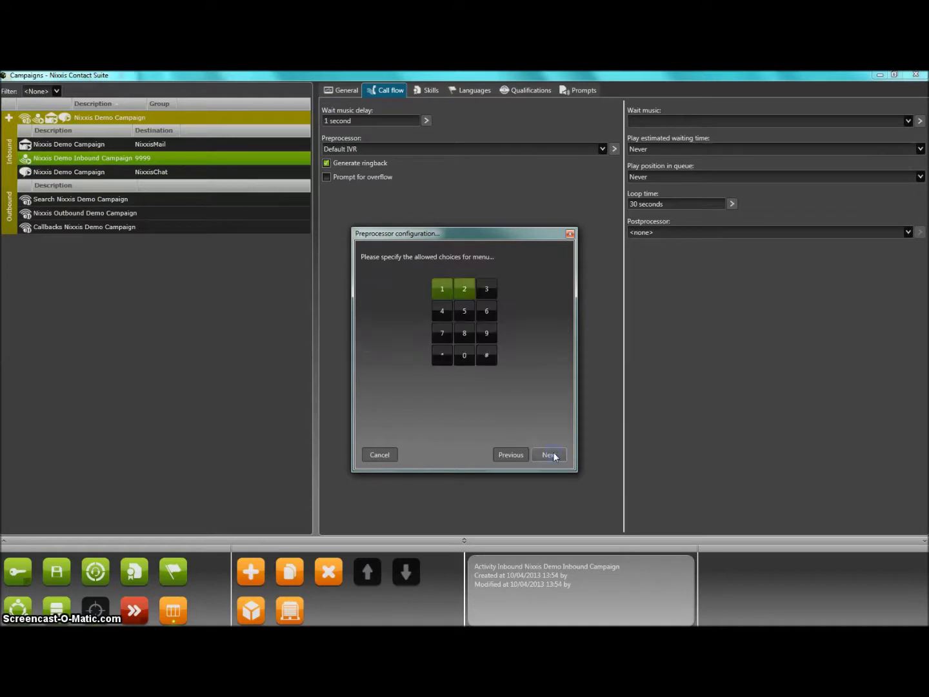
- Allow only keys 1 and 2 as the menu choices
left_click(462, 292)
left_click(445, 294)
left_click(464, 291)
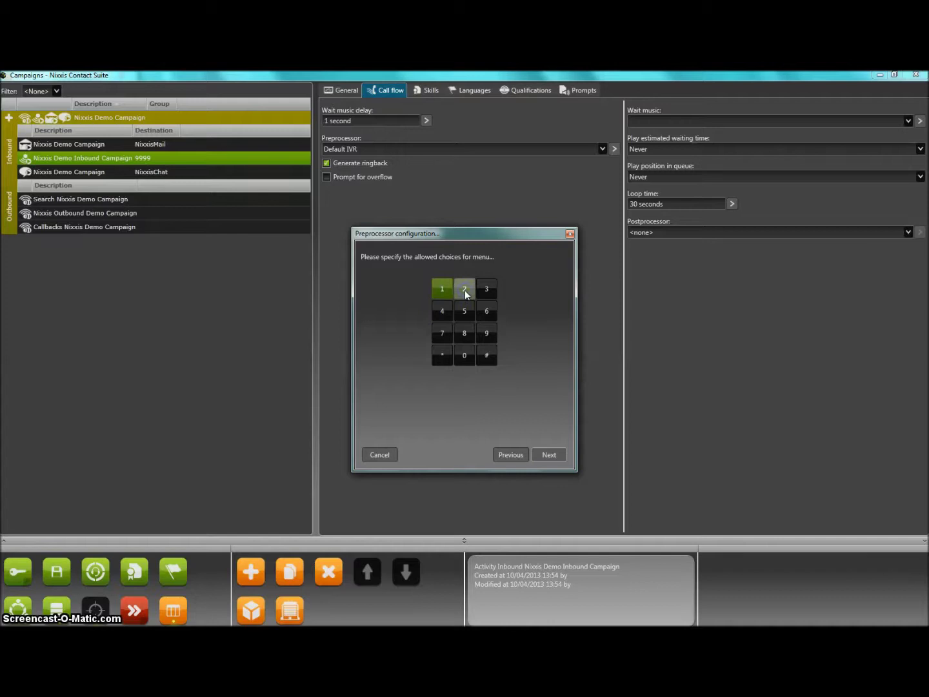
left_click(550, 454)
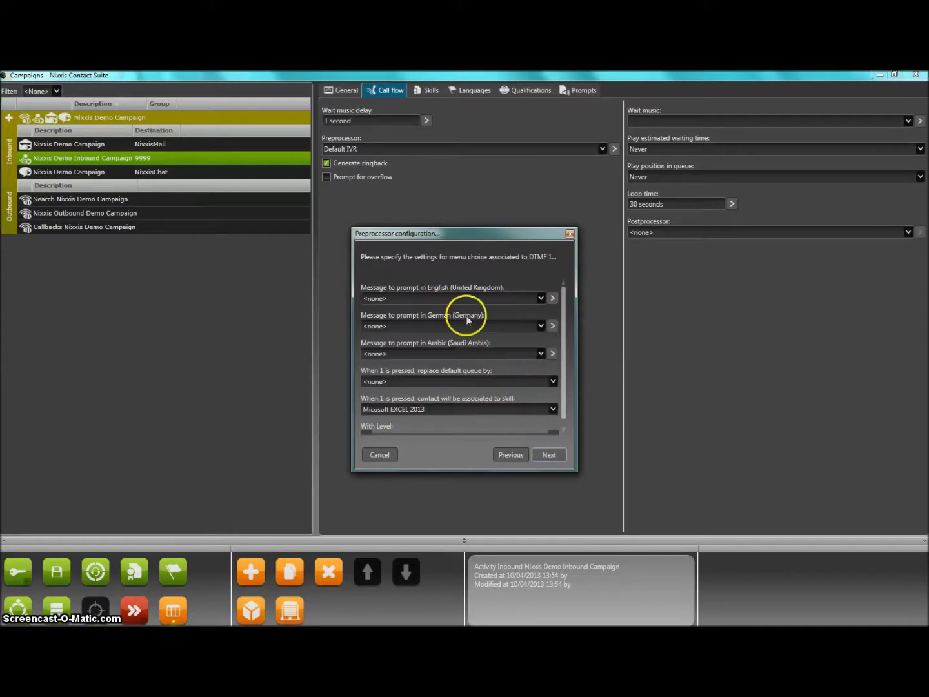
- Leave the English, German and Arabic prompts for menu key 1 empty
left_click(438, 298)
left_click(438, 298)
left_click(438, 324)
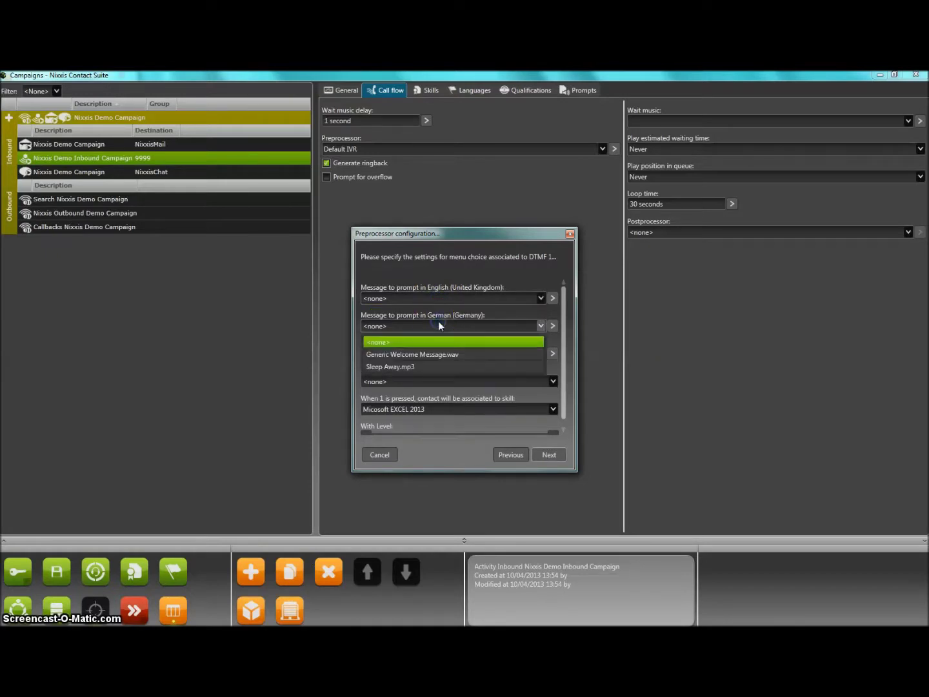
left_click(438, 325)
left_click(436, 351)
left_click(445, 356)
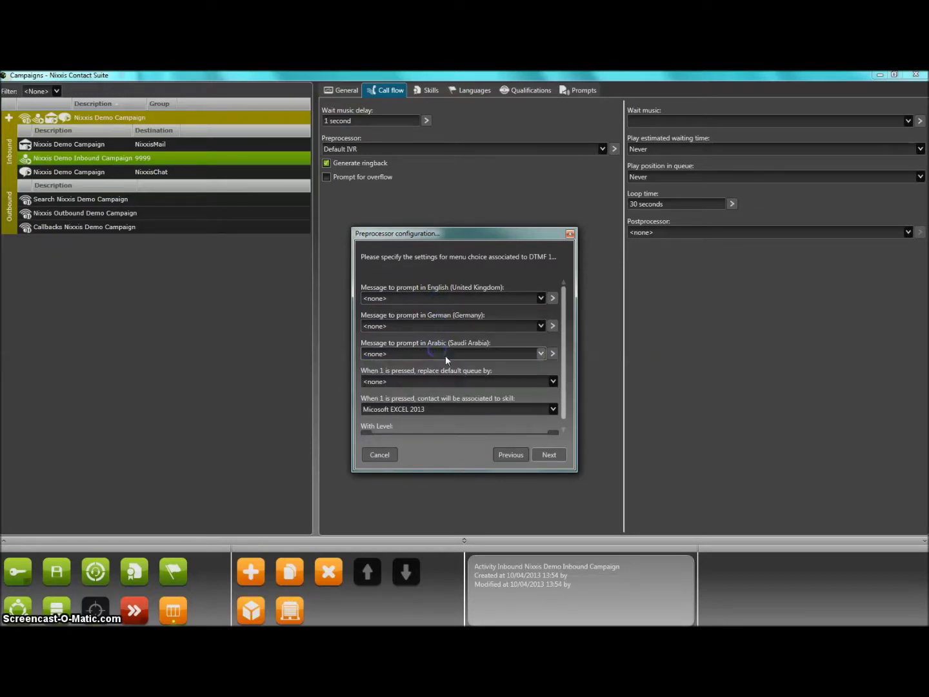
scroll(563, 387, "down", 1)
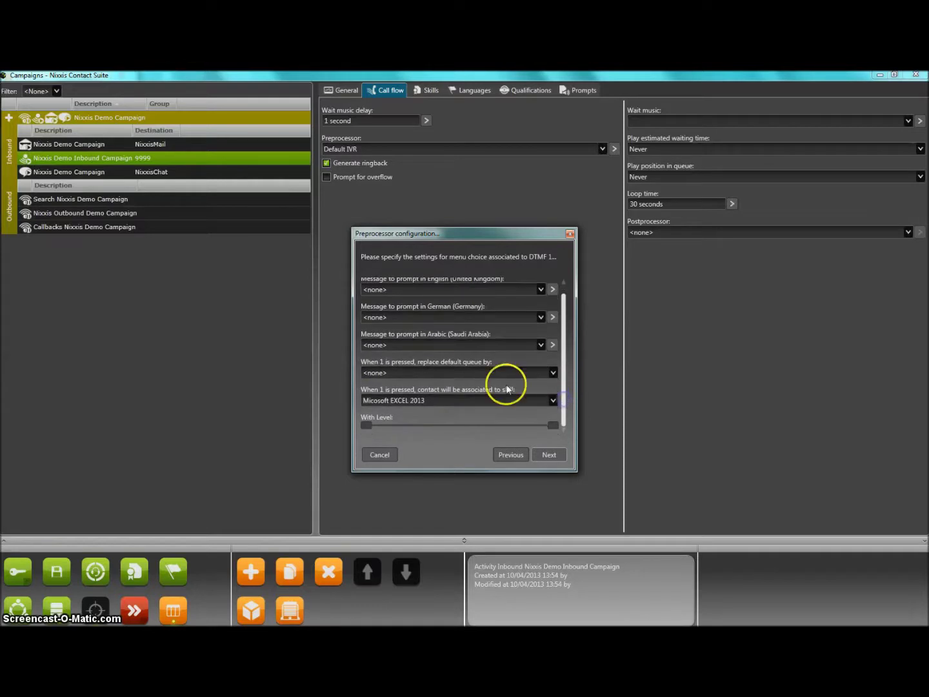
- Route menu key 1 to the Microsoft POWERPOINT 2013 skill, level range 14 to about 62
left_click(554, 373)
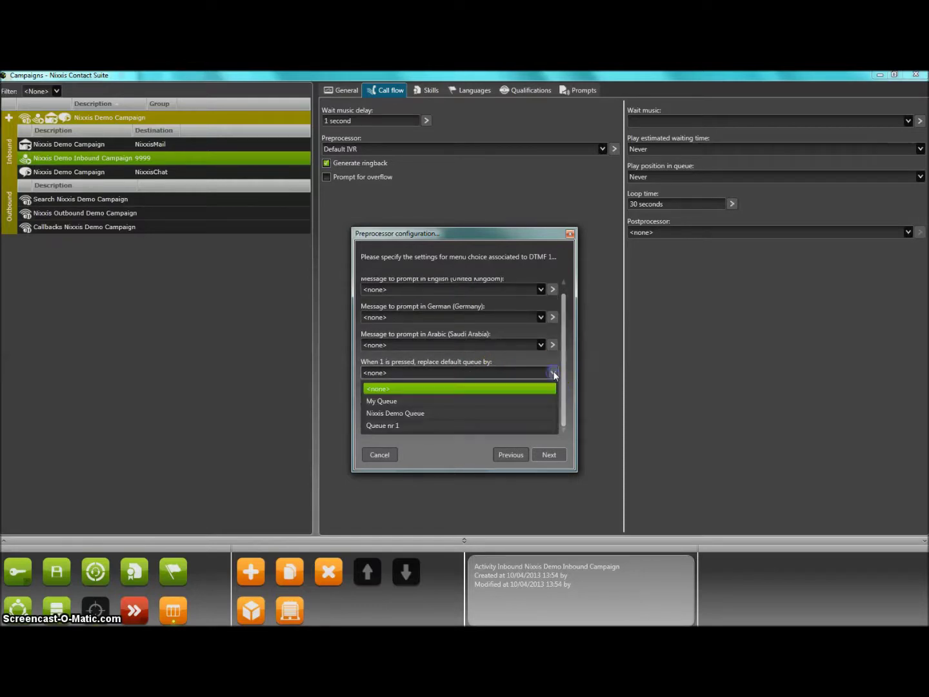
key("Escape")
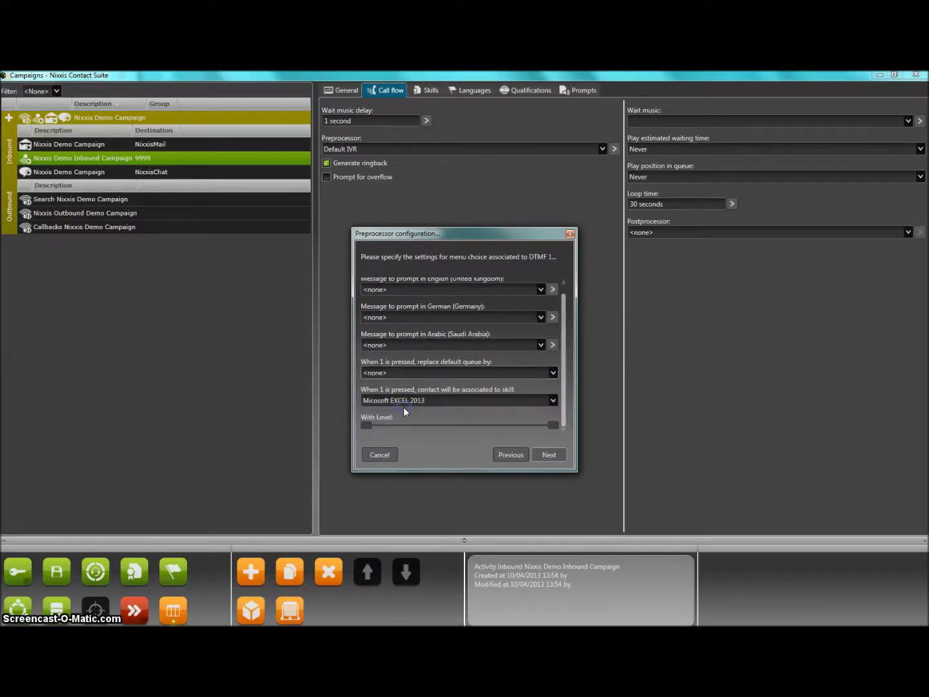
left_click(455, 402)
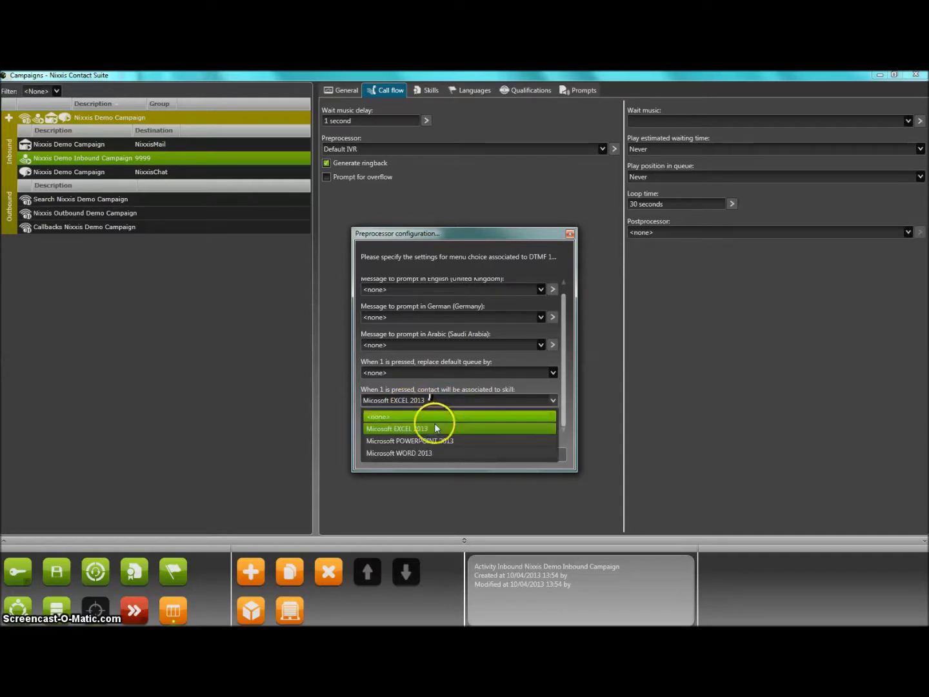
left_click(431, 442)
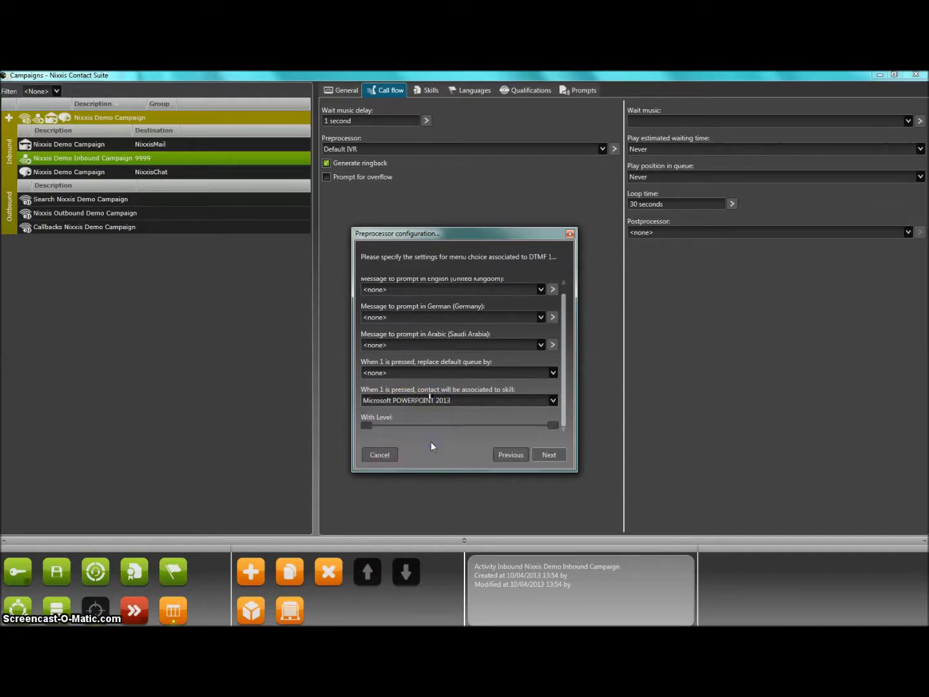
left_click_drag(369, 425, 400, 426)
left_click_drag(552, 425, 523, 427)
left_click(448, 421)
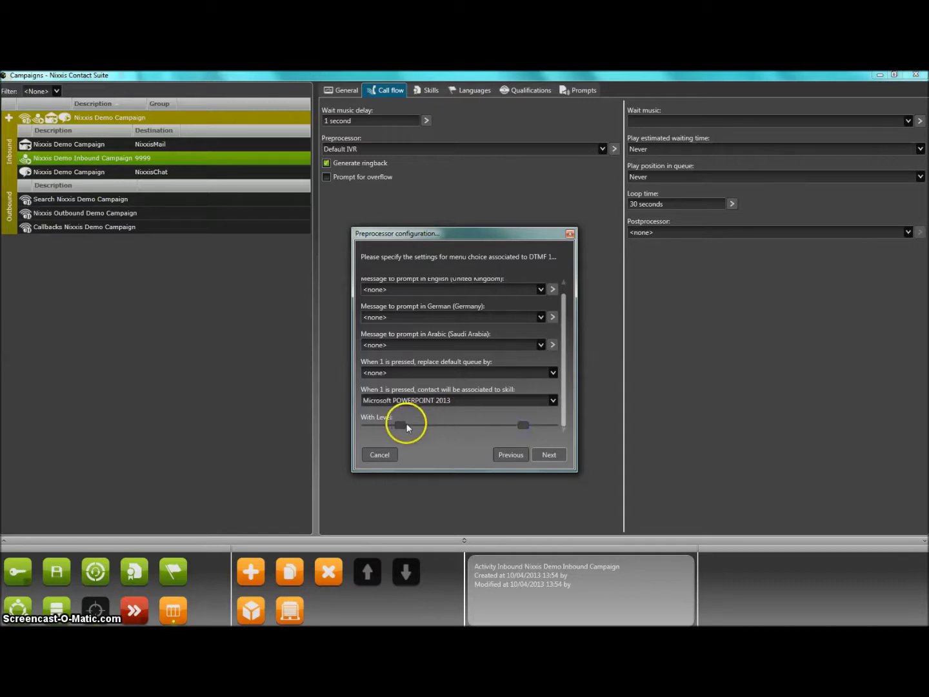
left_click_drag(400, 426, 393, 427)
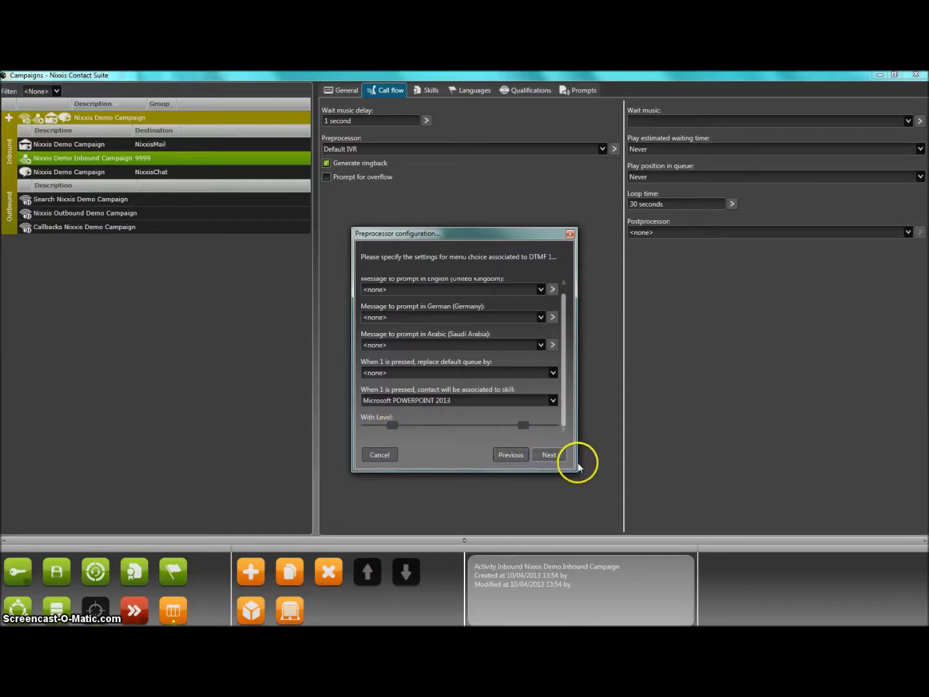
- Keep menu key 2 routed to My Queue/EXCEL 2013 and finish the Default IVR setup
left_click(550, 455)
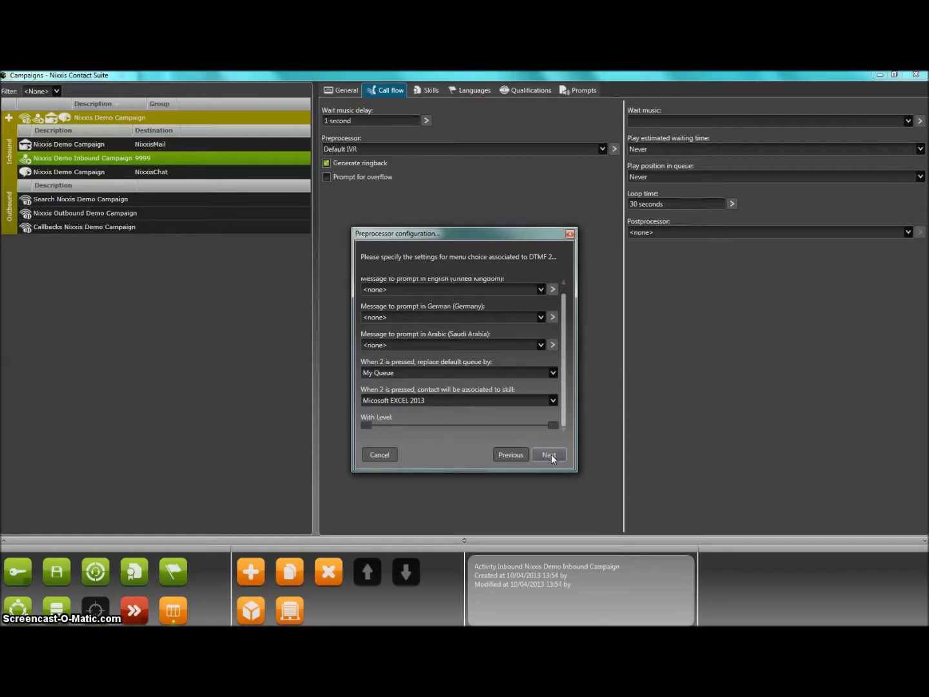
left_click(551, 454)
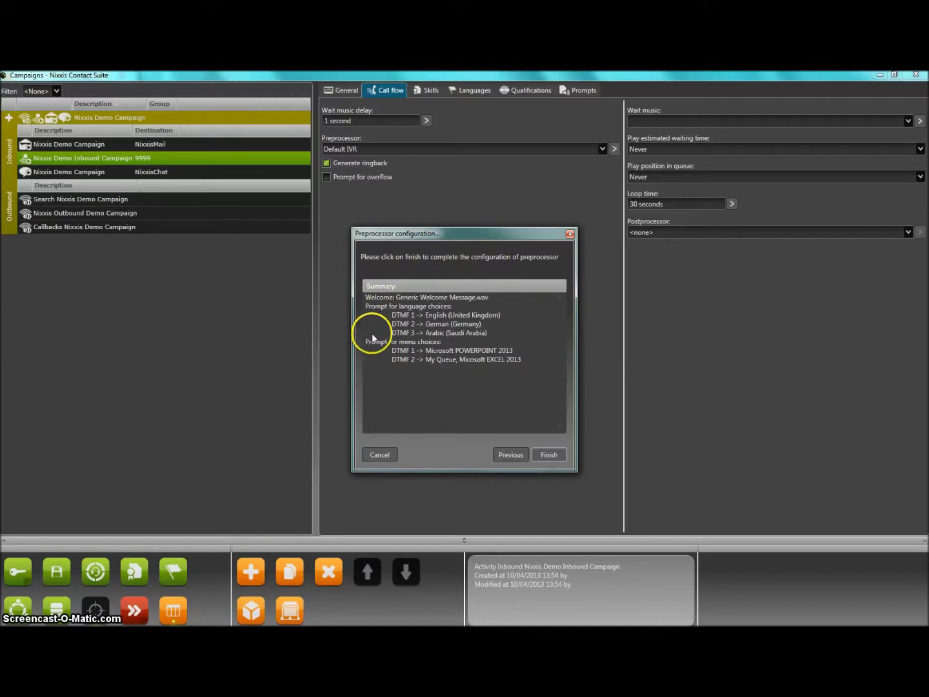
left_click(554, 453)
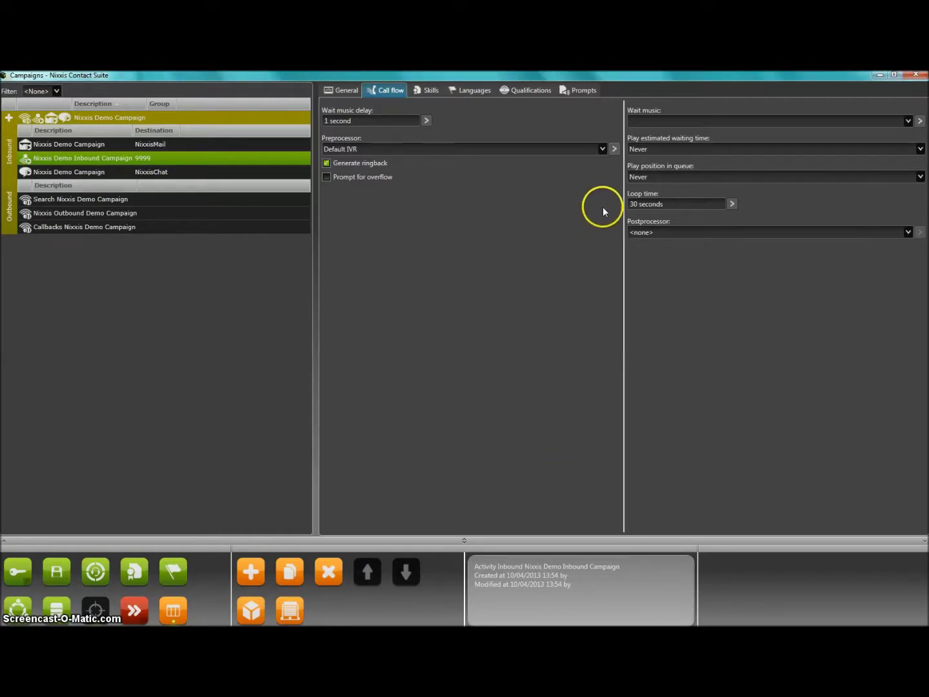
- Switch the campaign's preprocessor to Default callback IVR and open its configuration
left_click(602, 149)
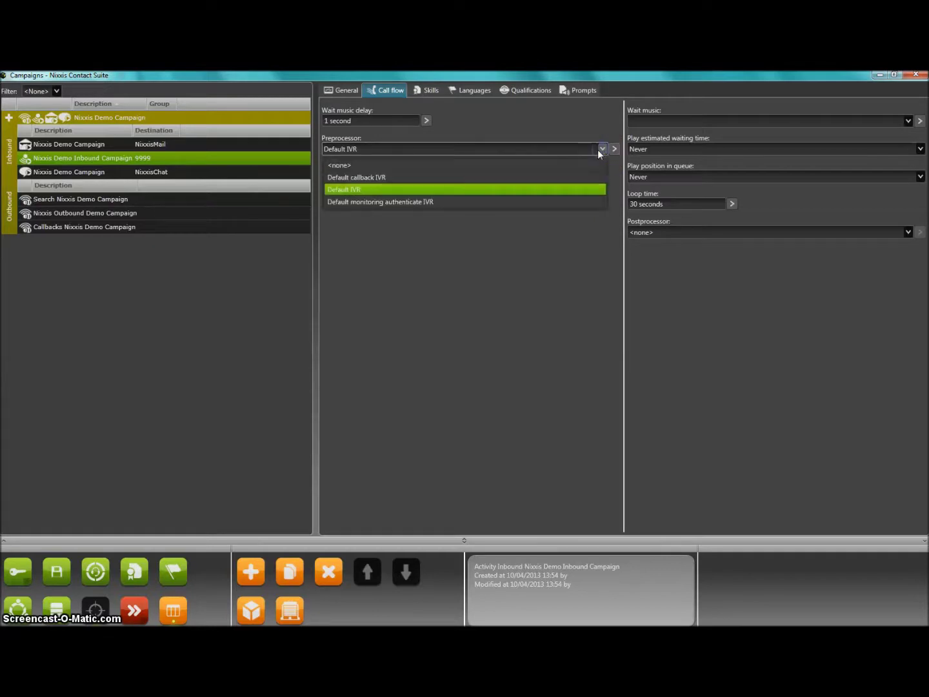
left_click(376, 179)
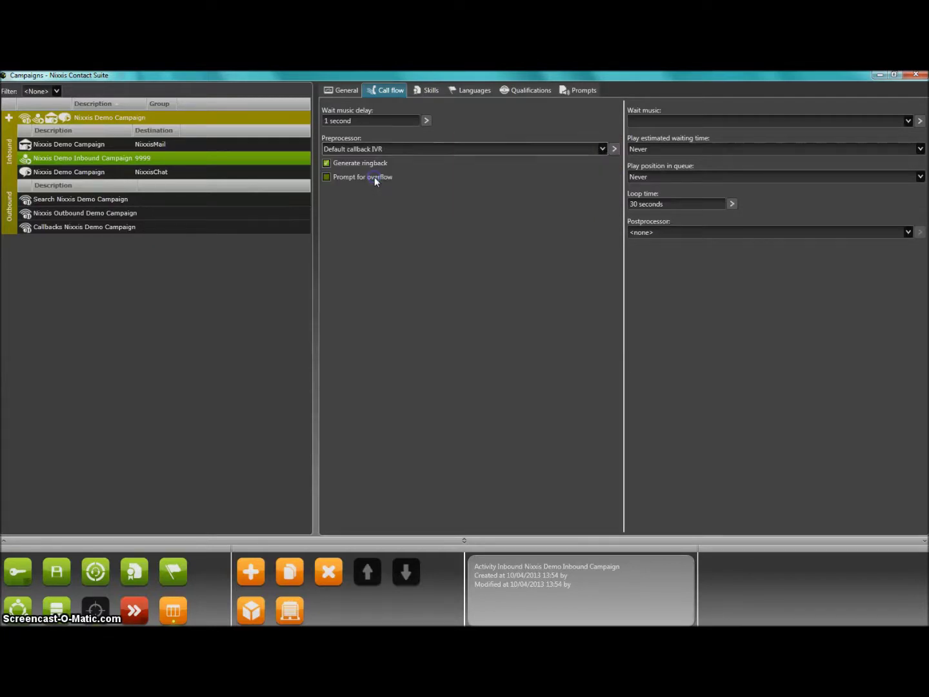
left_click(615, 149)
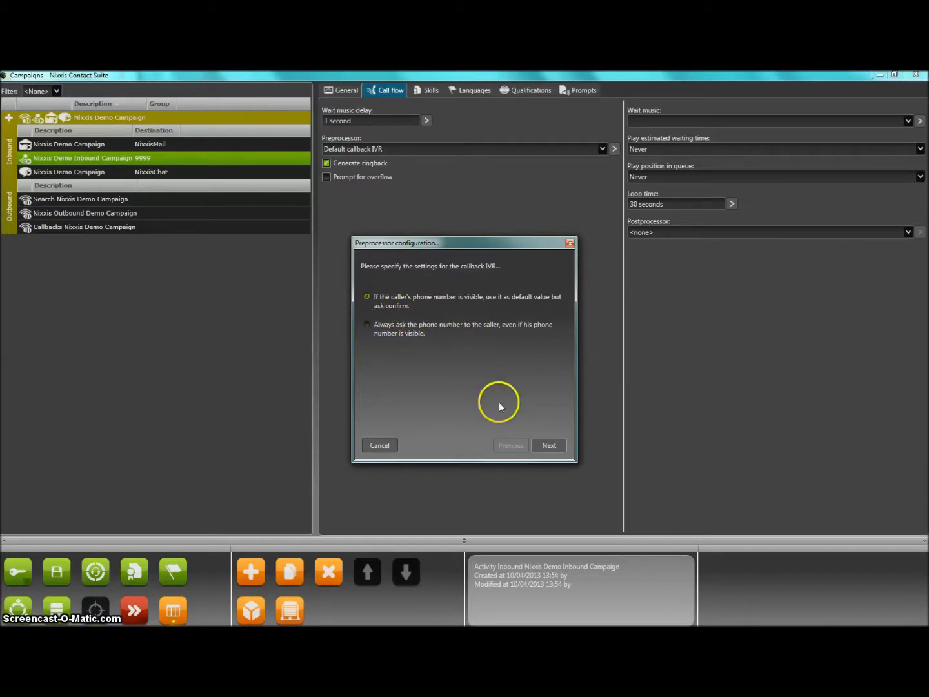
- Keep the caller-number confirmation option and leave all initial prompts empty
left_click(557, 445)
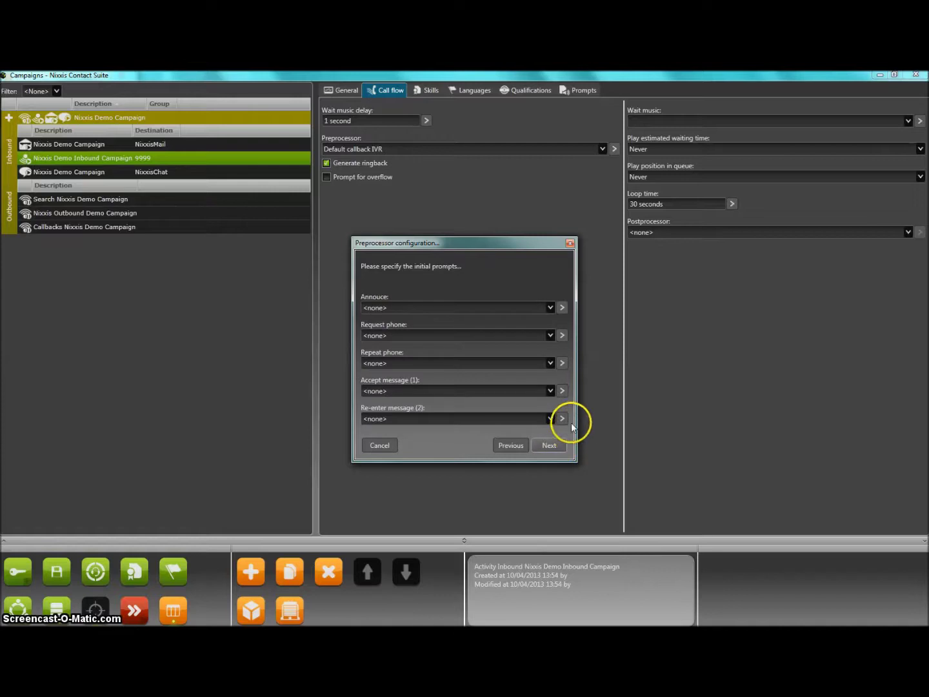
left_click(550, 308)
left_click(551, 308)
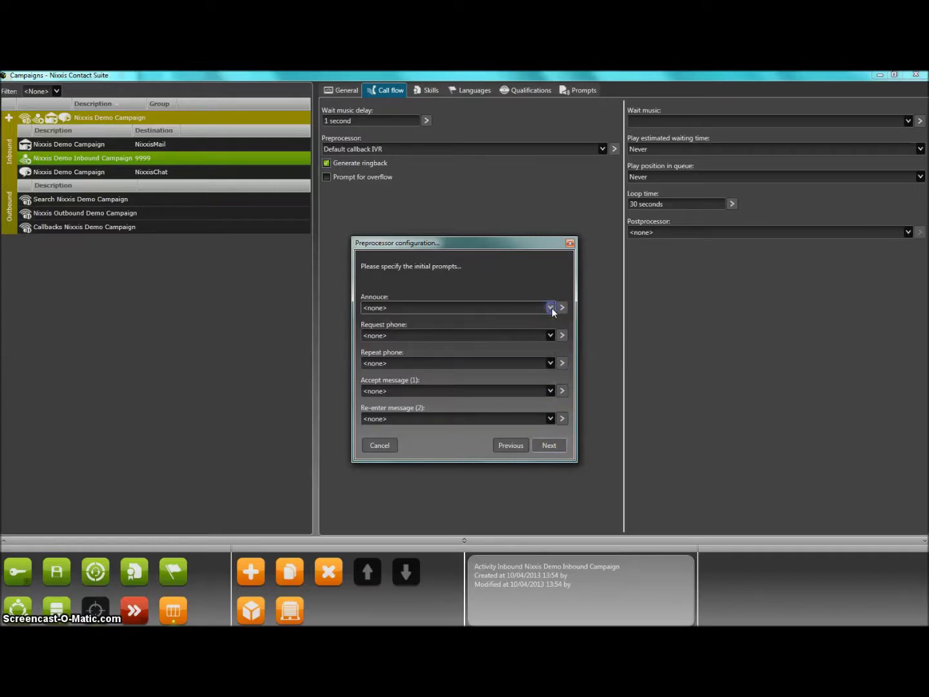
left_click(378, 334)
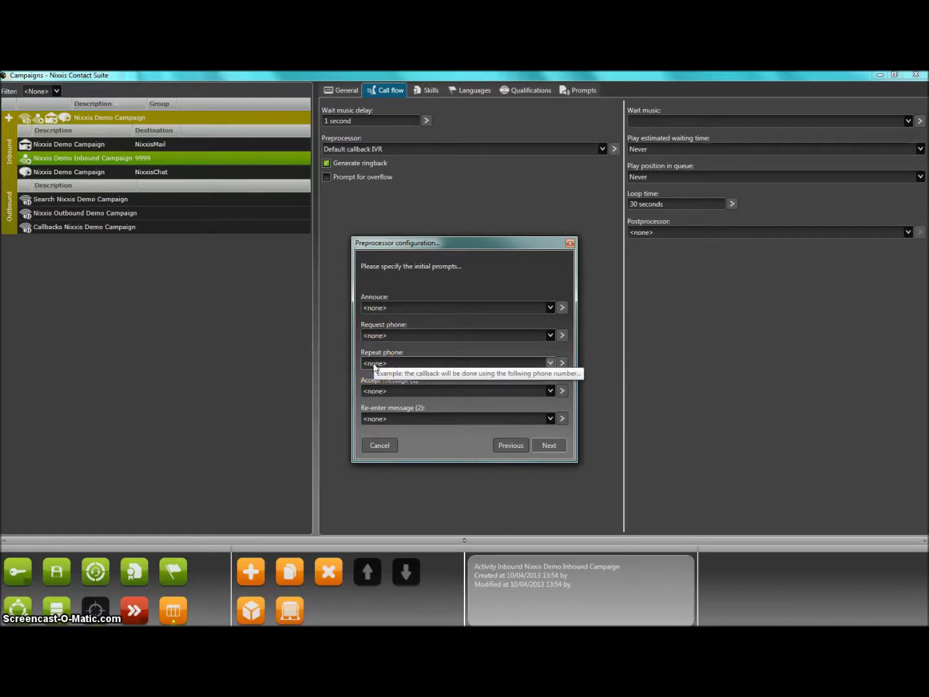
left_click(372, 391)
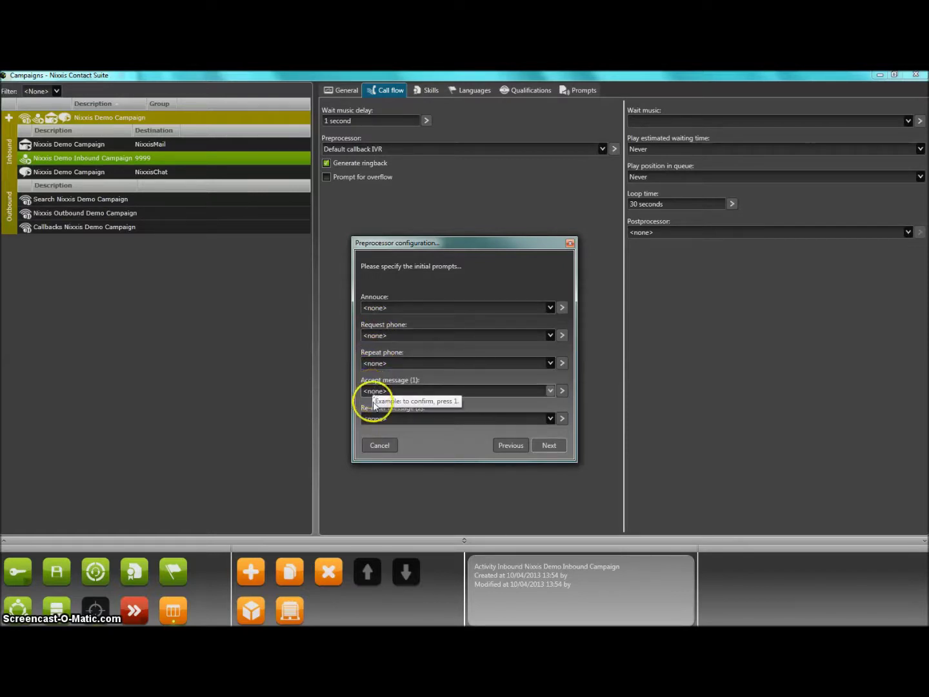
left_click(374, 420)
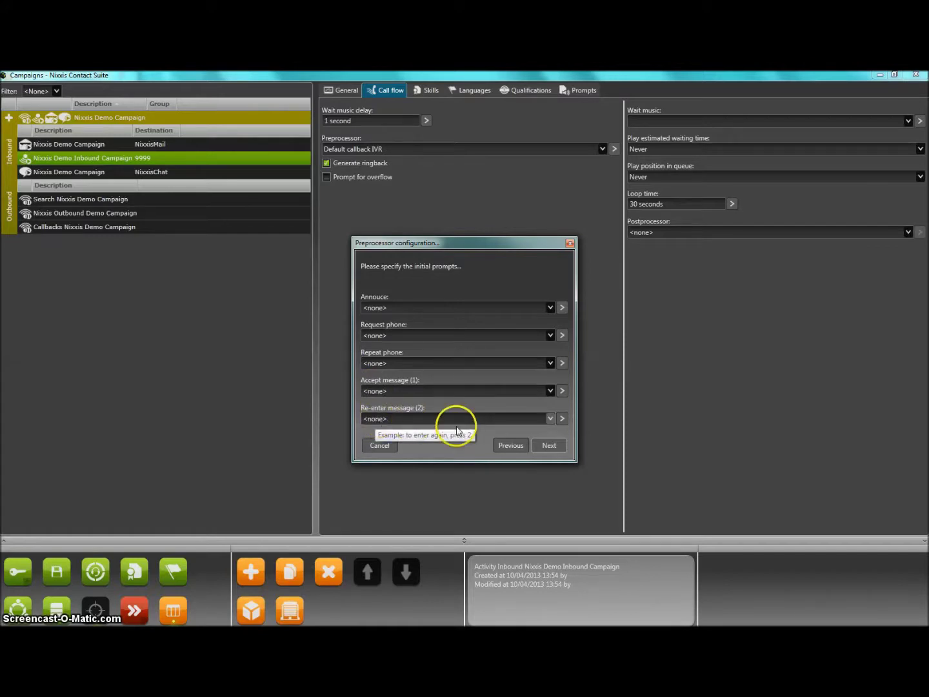
left_click(549, 444)
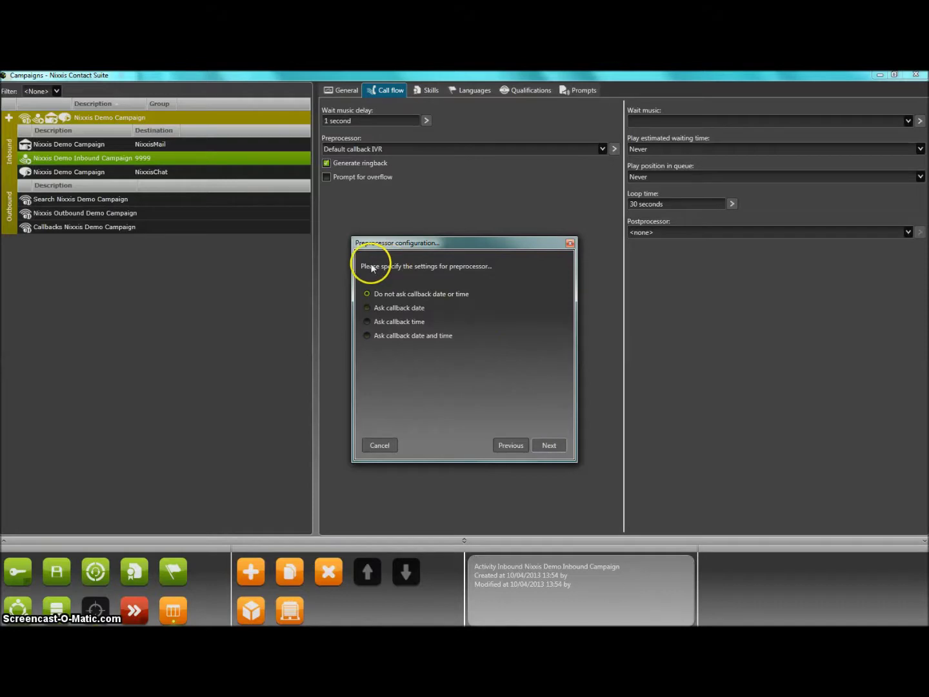
- Ask callers for callback date and time, leaving date and general prompts as none, then finish
left_click(368, 308)
left_click(367, 322)
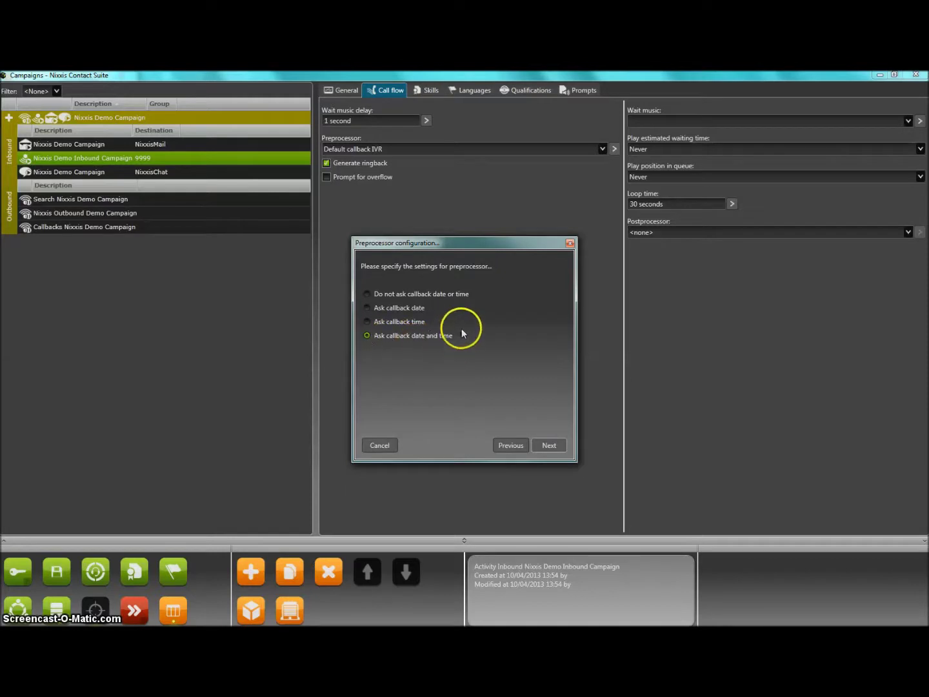
left_click(549, 445)
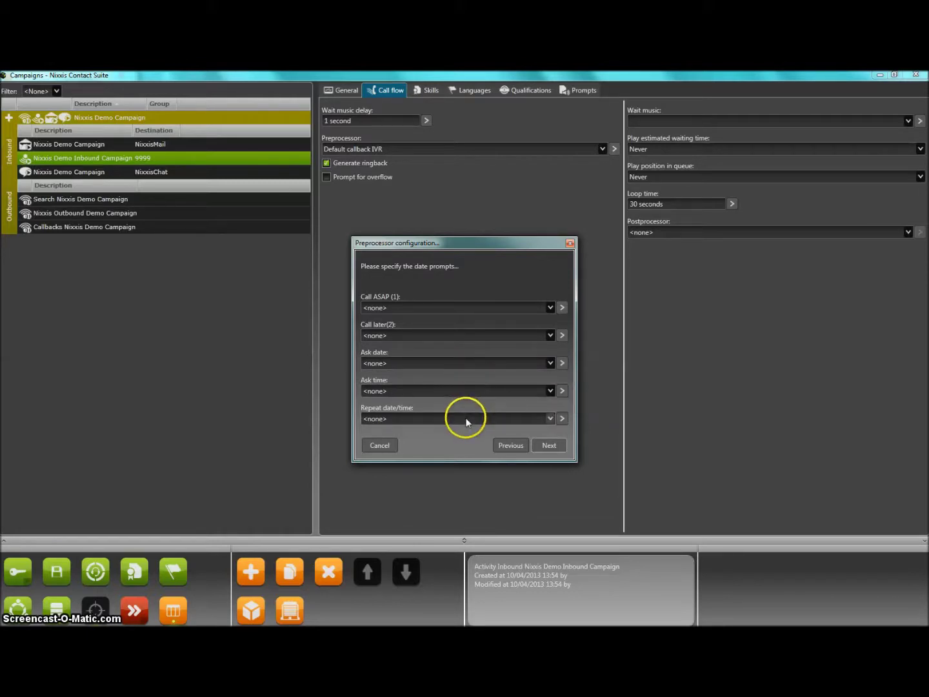
left_click(548, 444)
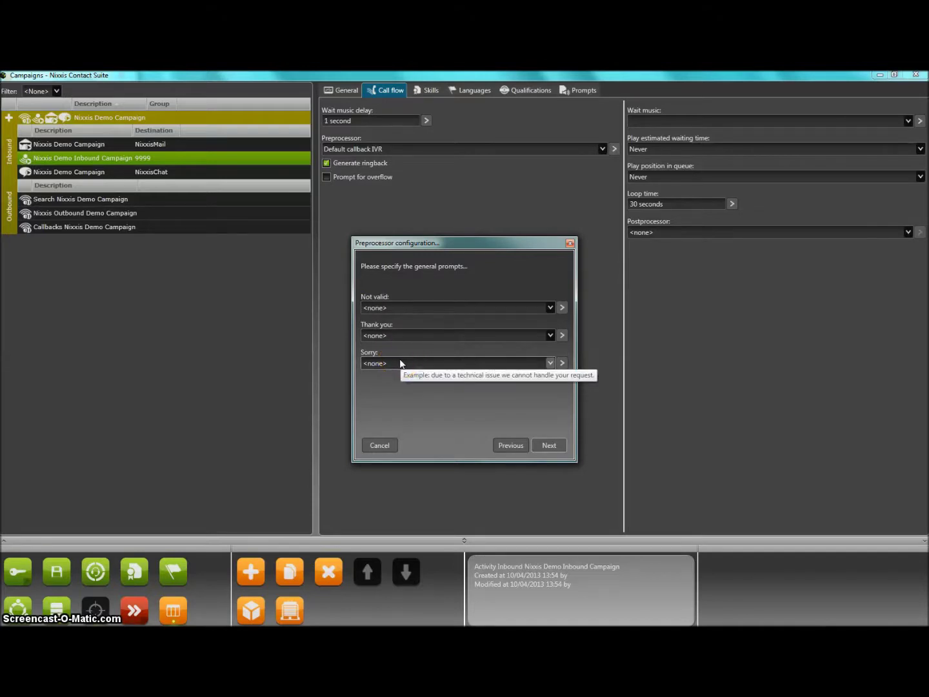
left_click(550, 446)
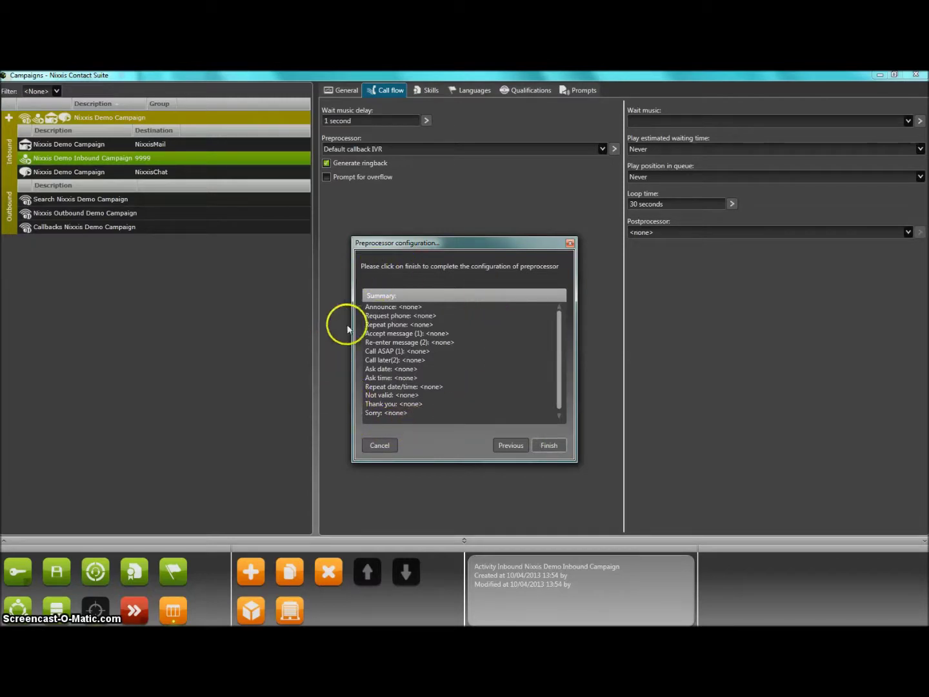
left_click(548, 445)
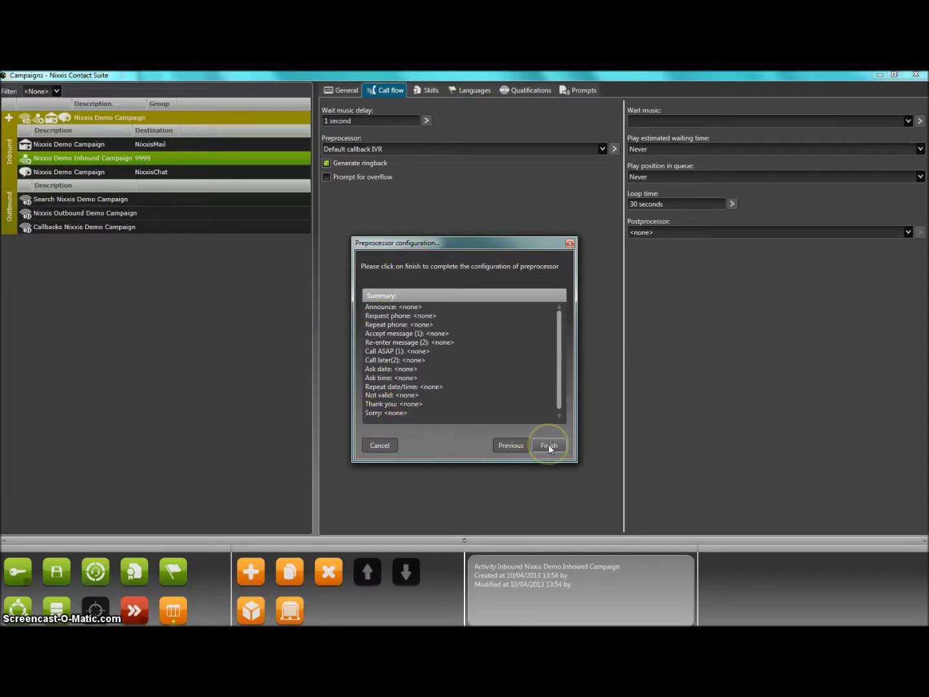